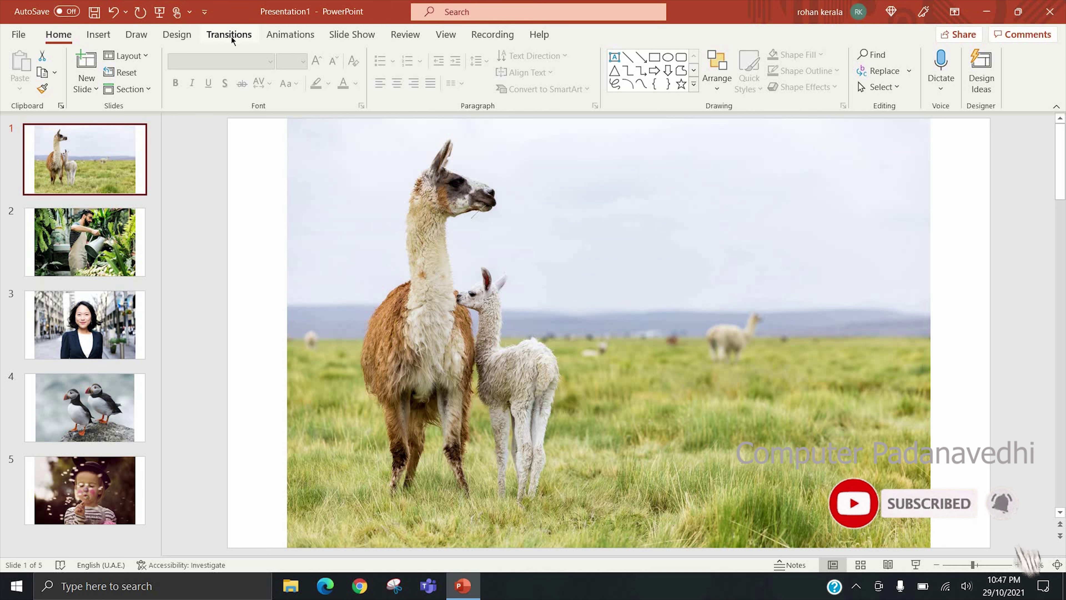
# - Try Split and Shape on slide 1, settle on Glitter (3.90 s), then select the gardener slide
pyautogui.click(231, 38)
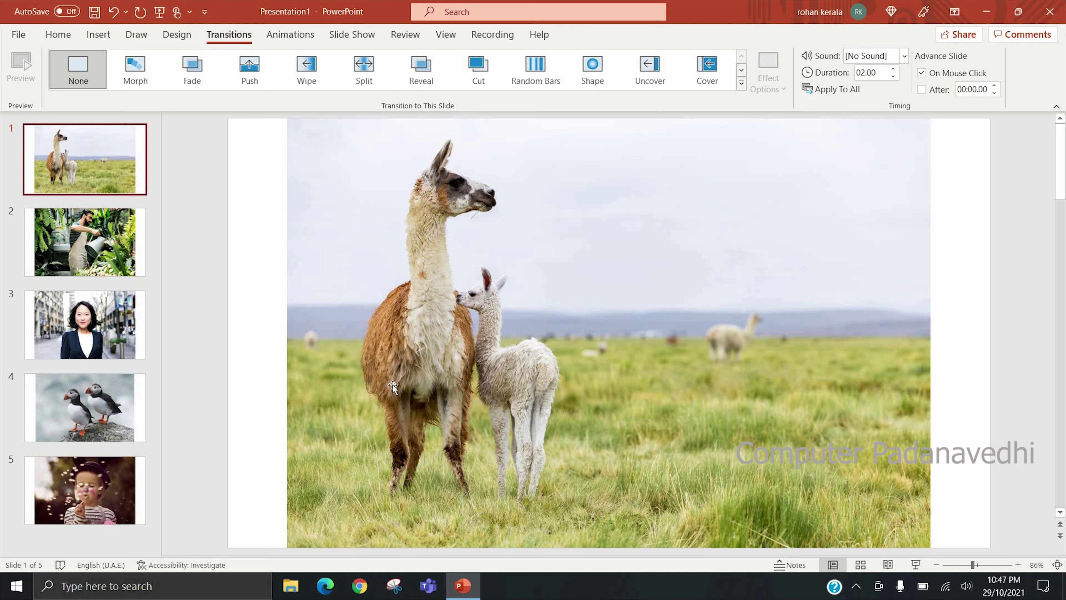
pyautogui.click(365, 70)
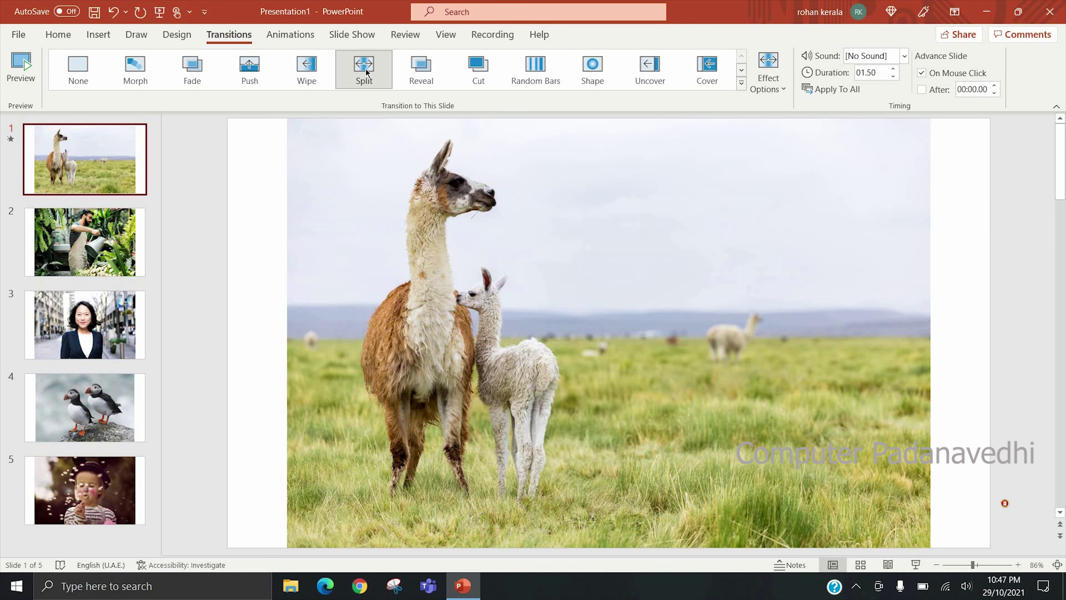
pyautogui.click(593, 65)
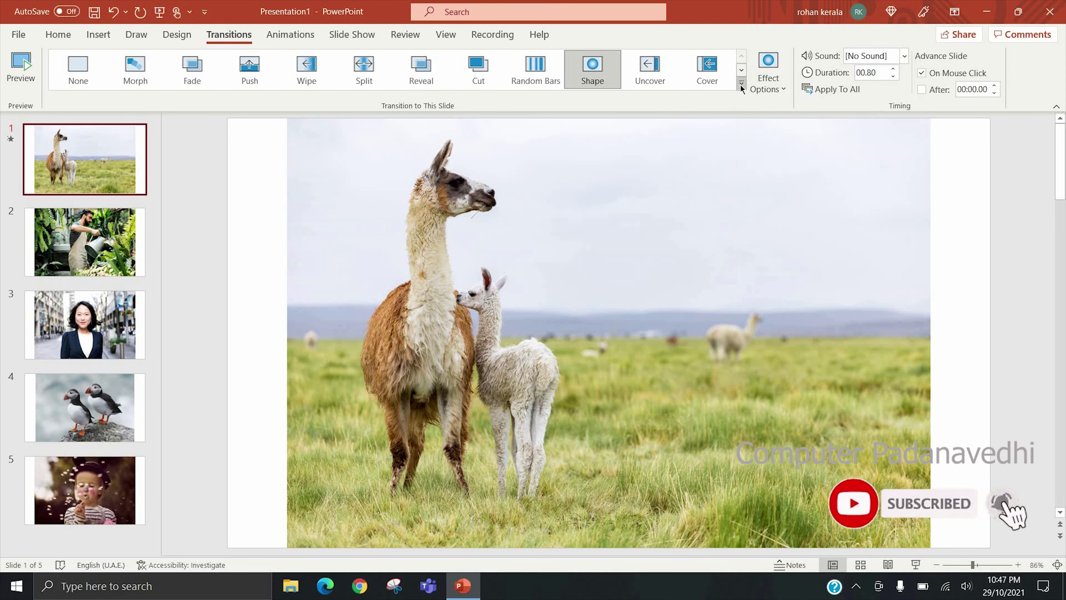
pyautogui.click(740, 84)
pyautogui.click(364, 233)
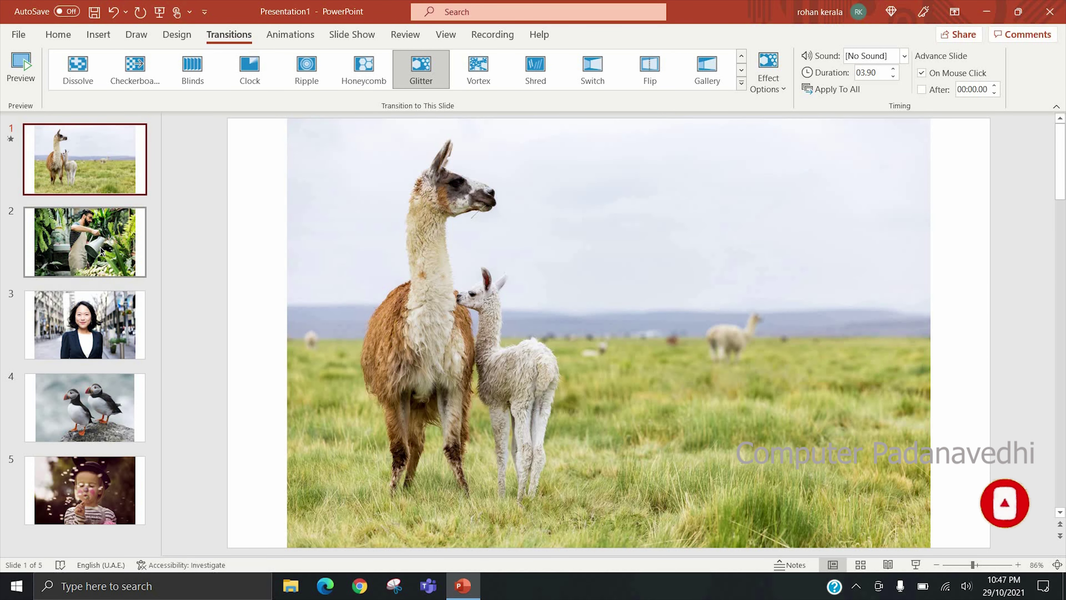
pyautogui.click(100, 247)
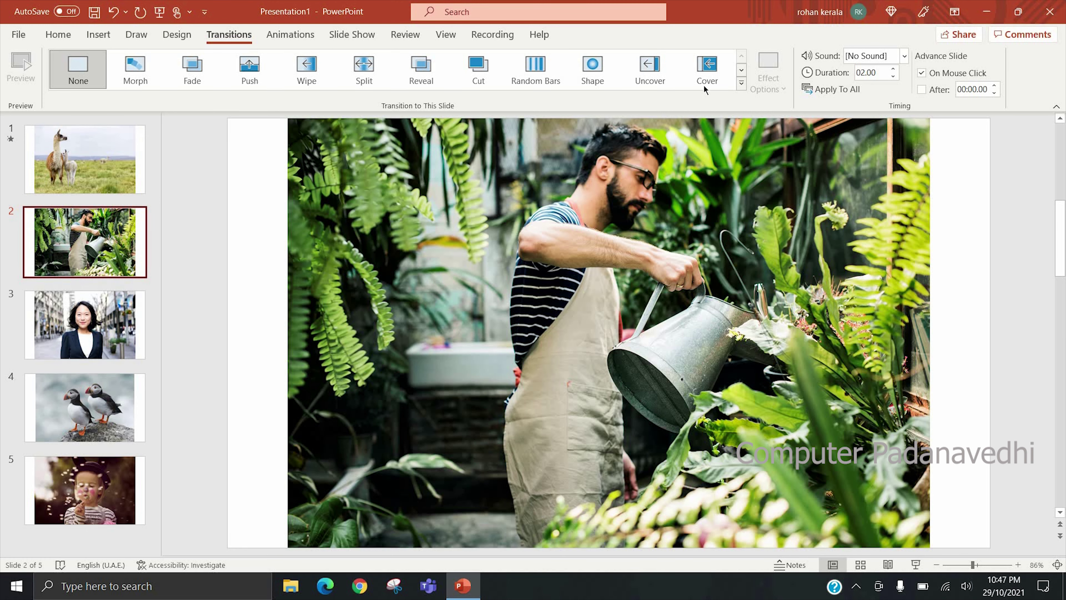
# - Give slide 2 the Ripple transition and slide 3 the Checkerboard transition
pyautogui.click(740, 86)
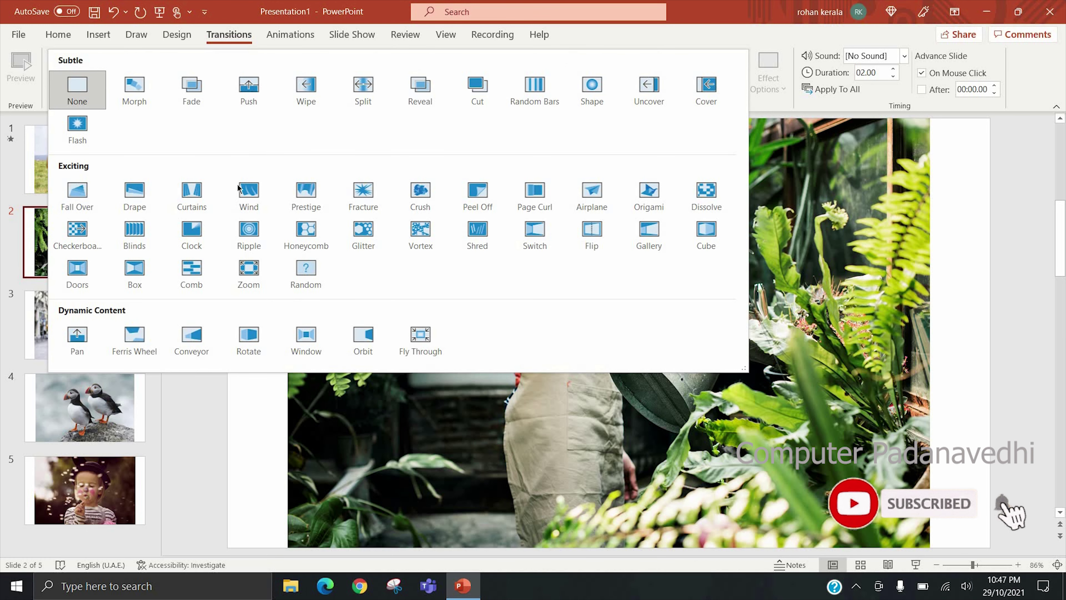
pyautogui.click(249, 232)
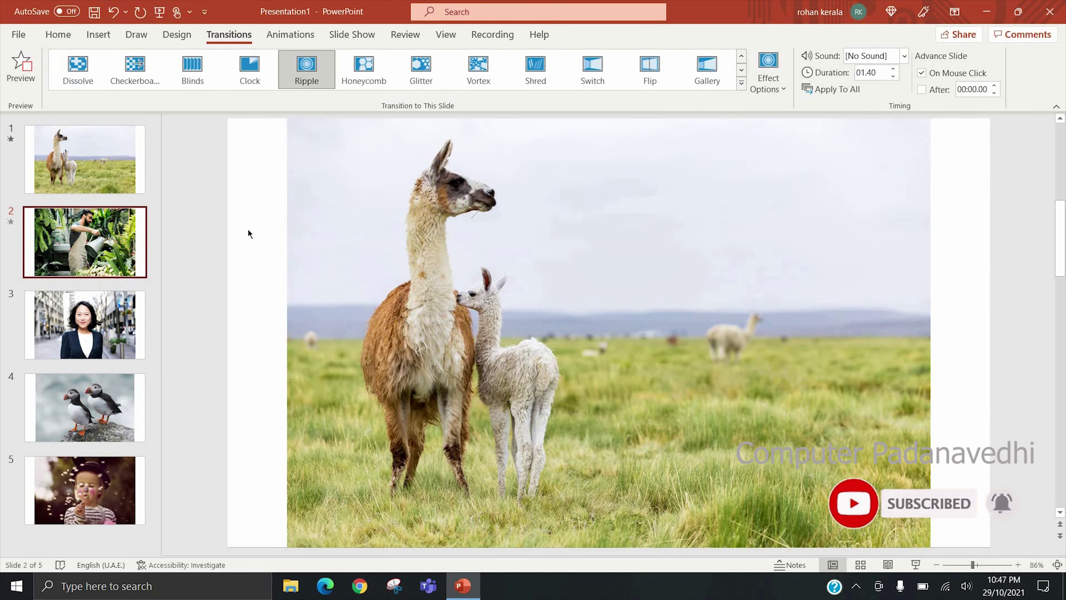
pyautogui.press('pagedown')
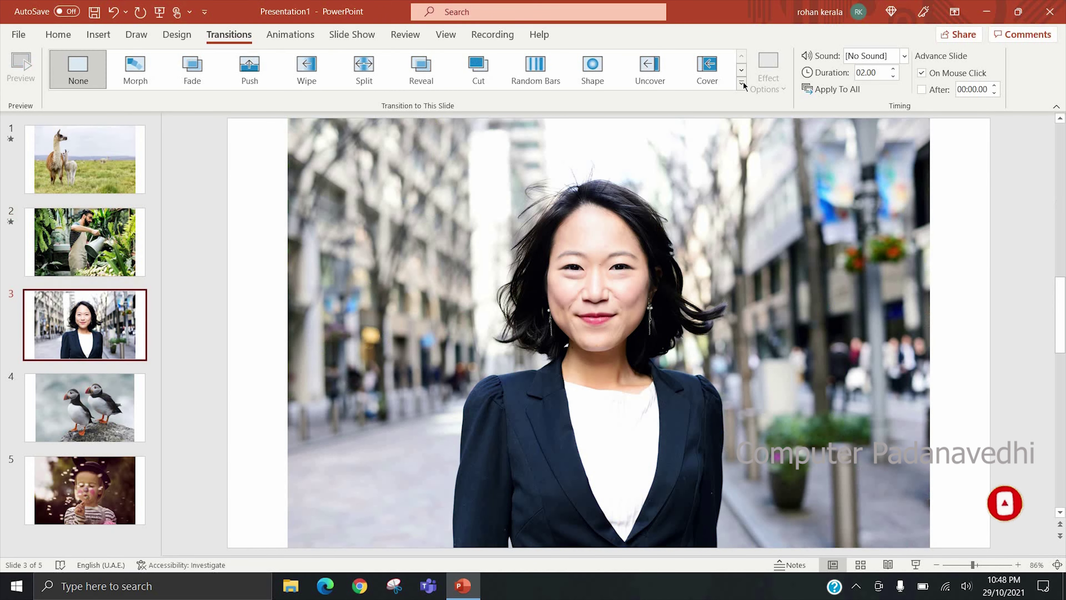
pyautogui.click(741, 83)
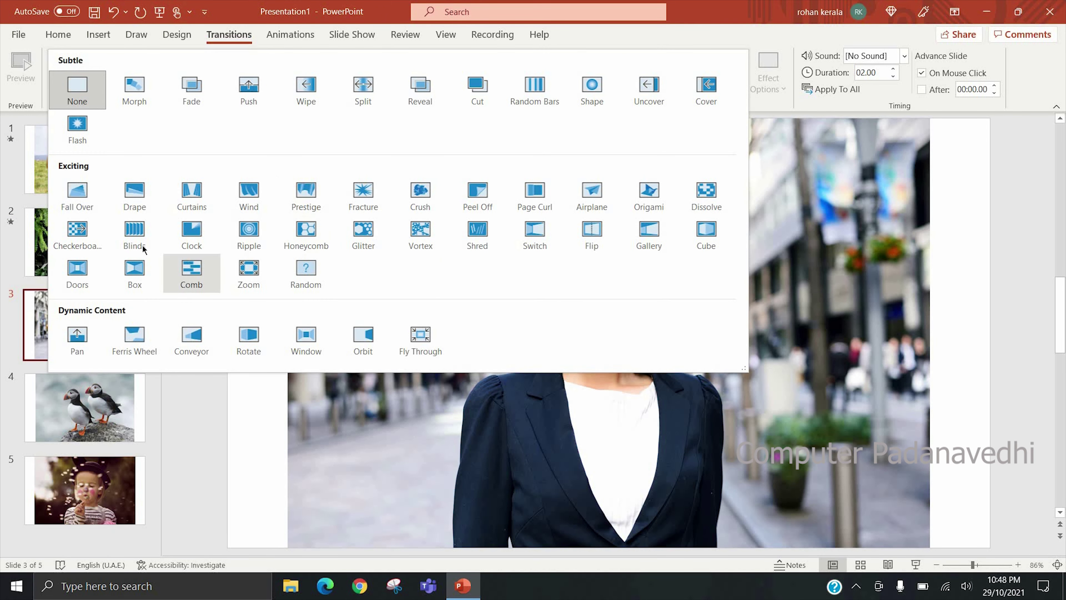
pyautogui.write('02.5')
pyautogui.press('Return')
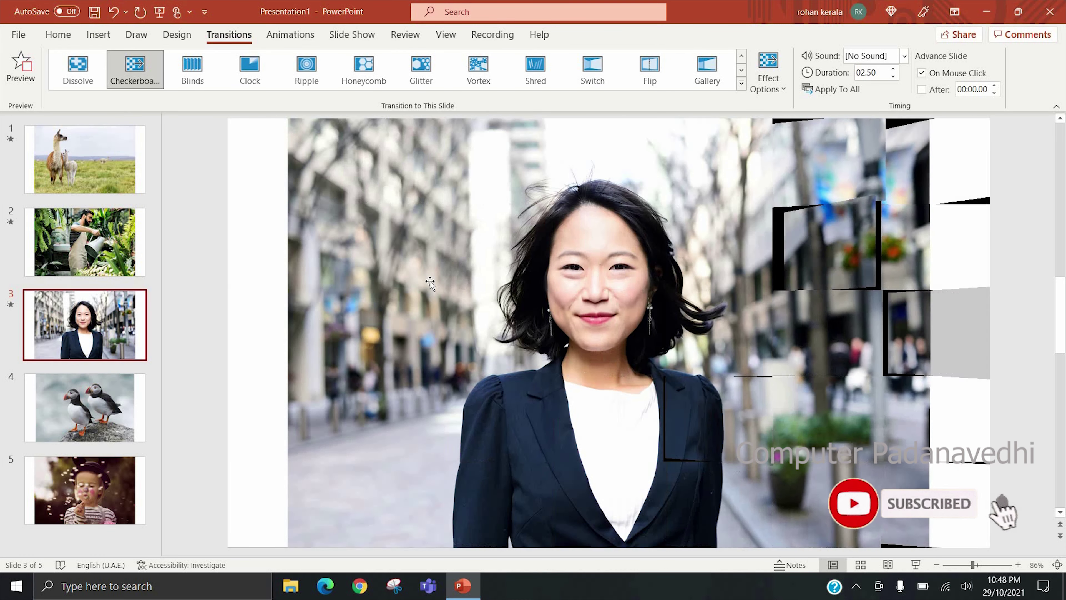
# - Give the puffin slide Random Bars and the dandelion slide Fracture, after briefly trying Fade
pyautogui.click(97, 425)
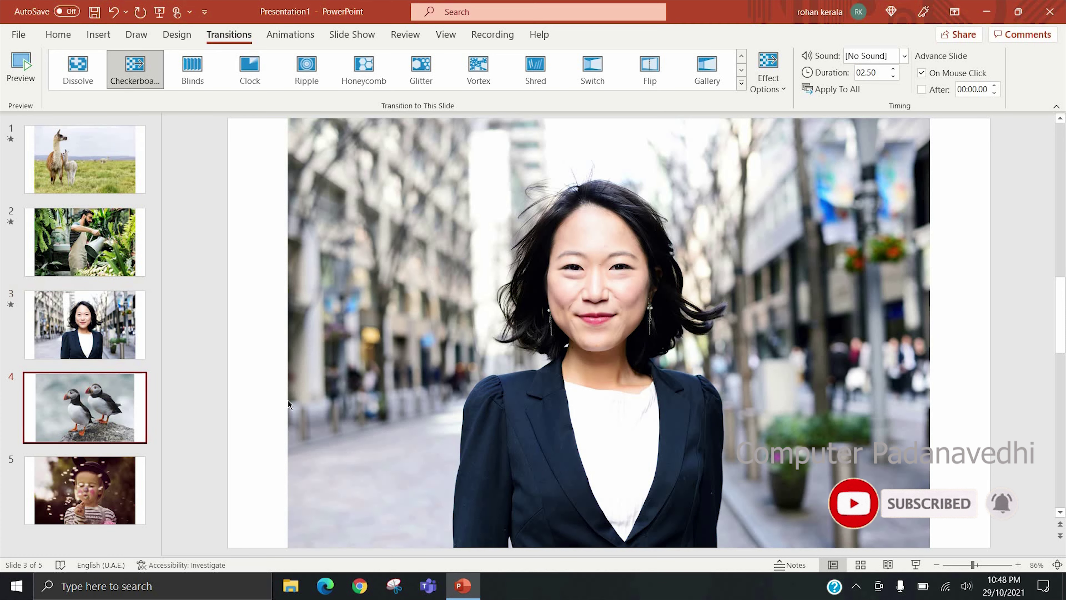
pyautogui.click(547, 79)
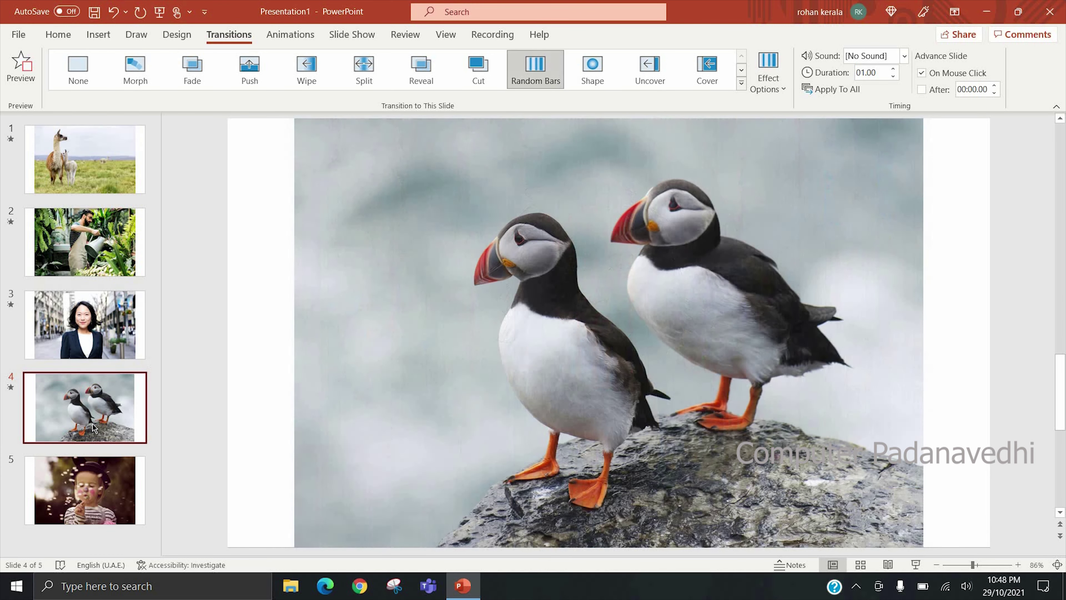
pyautogui.click(99, 494)
pyautogui.click(193, 77)
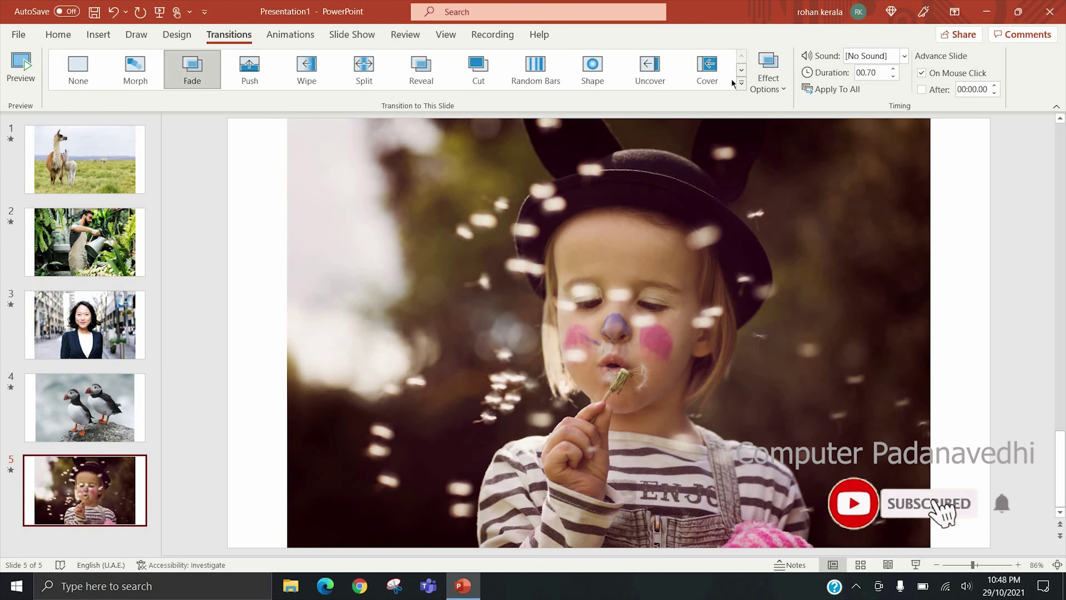
pyautogui.click(741, 83)
pyautogui.click(363, 196)
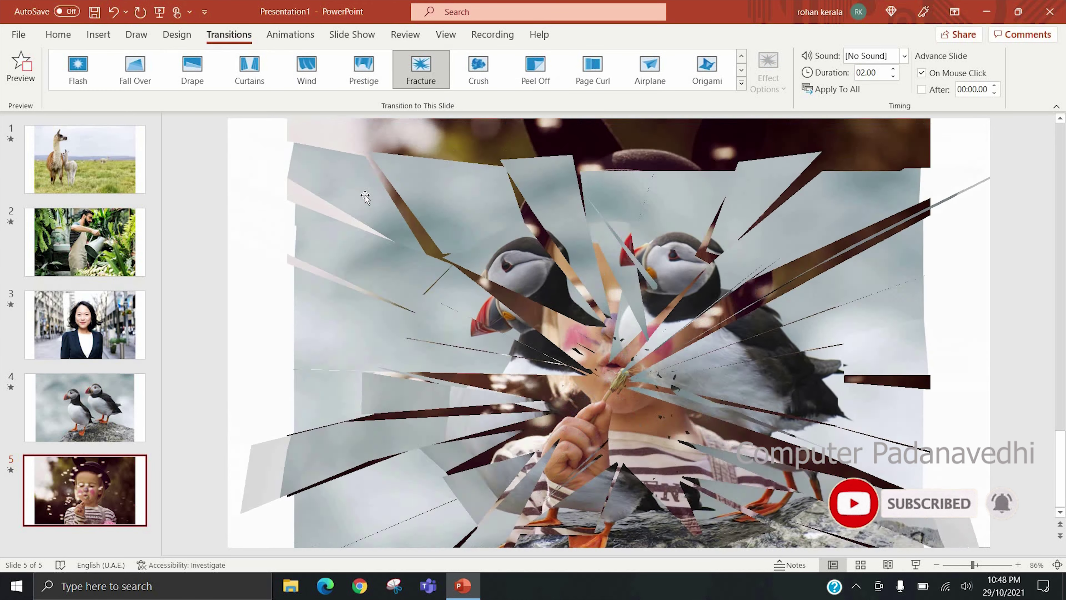
pyautogui.click(352, 34)
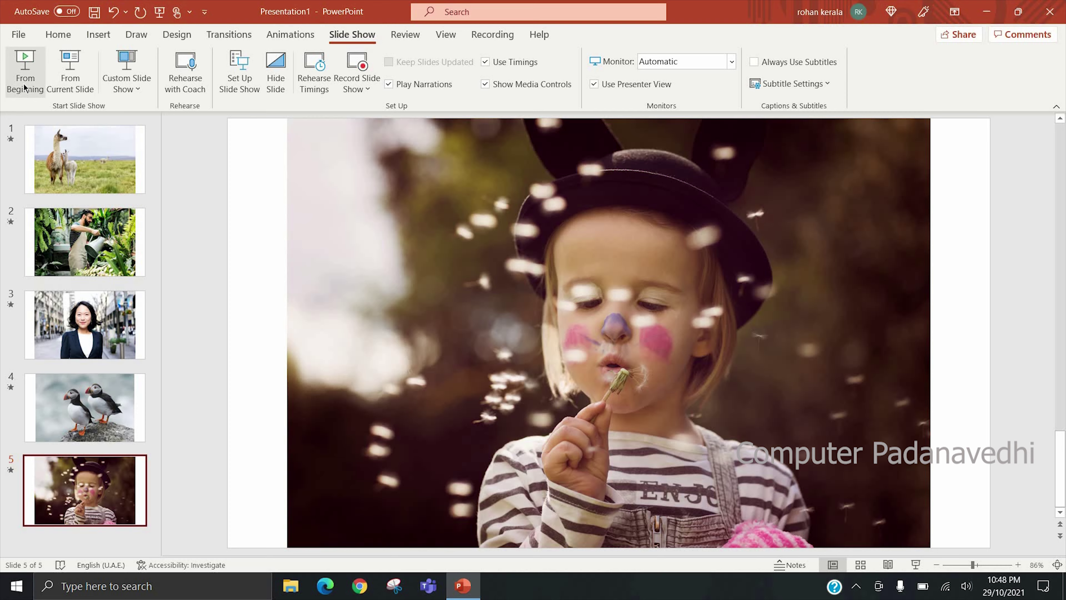
pyautogui.click(25, 87)
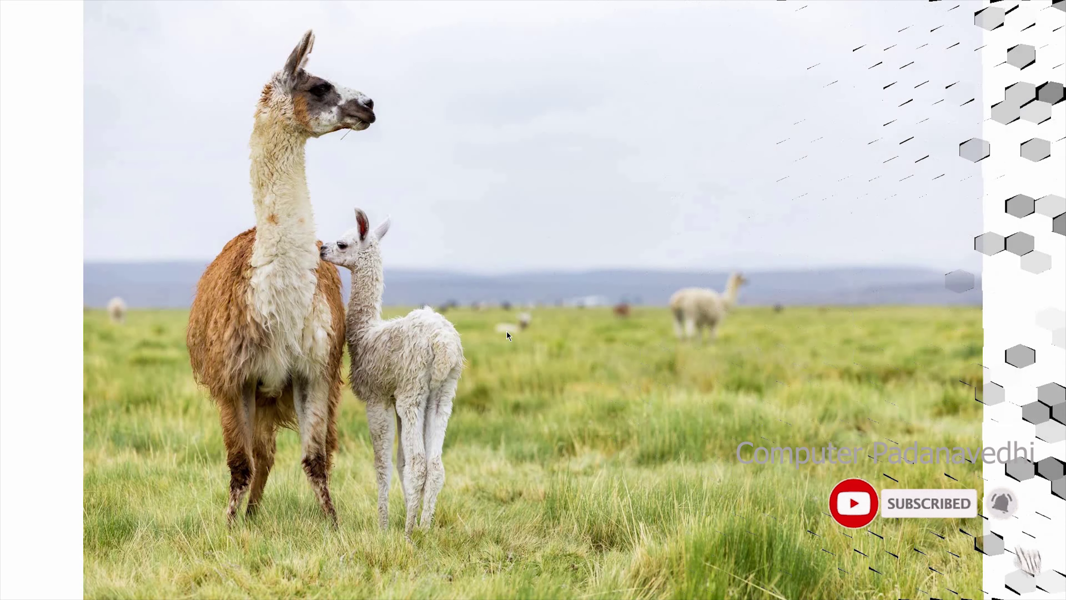
pyautogui.click(506, 331)
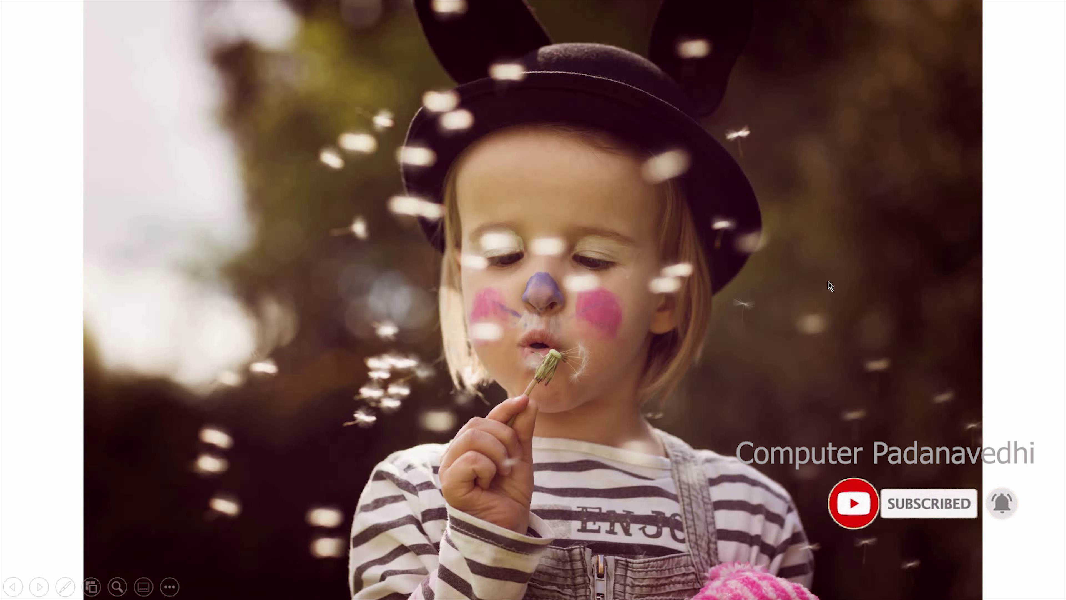
pyautogui.rightClick(828, 281)
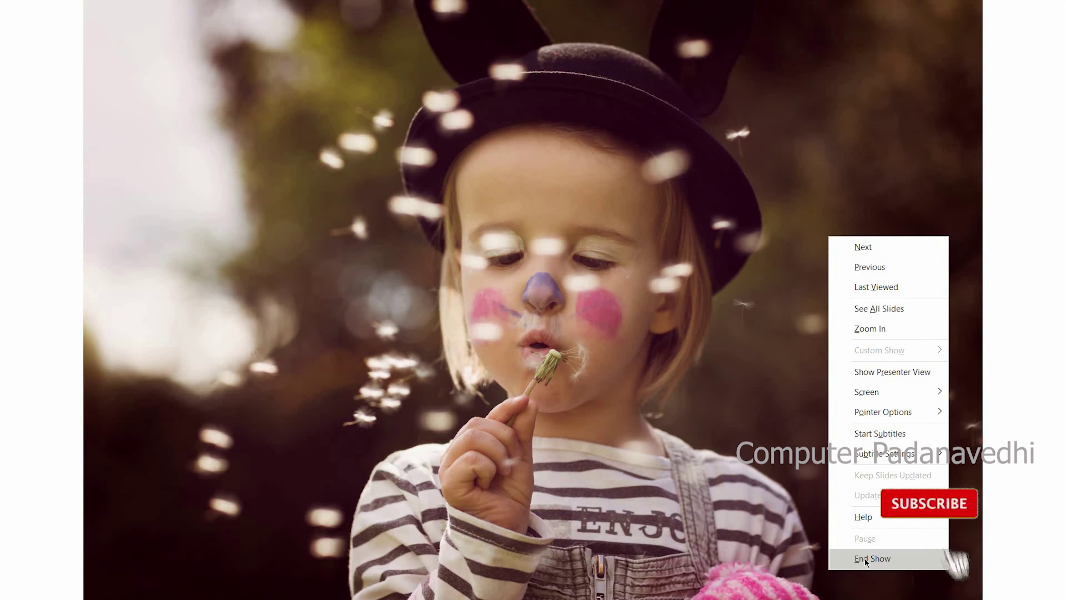
pyautogui.click(868, 558)
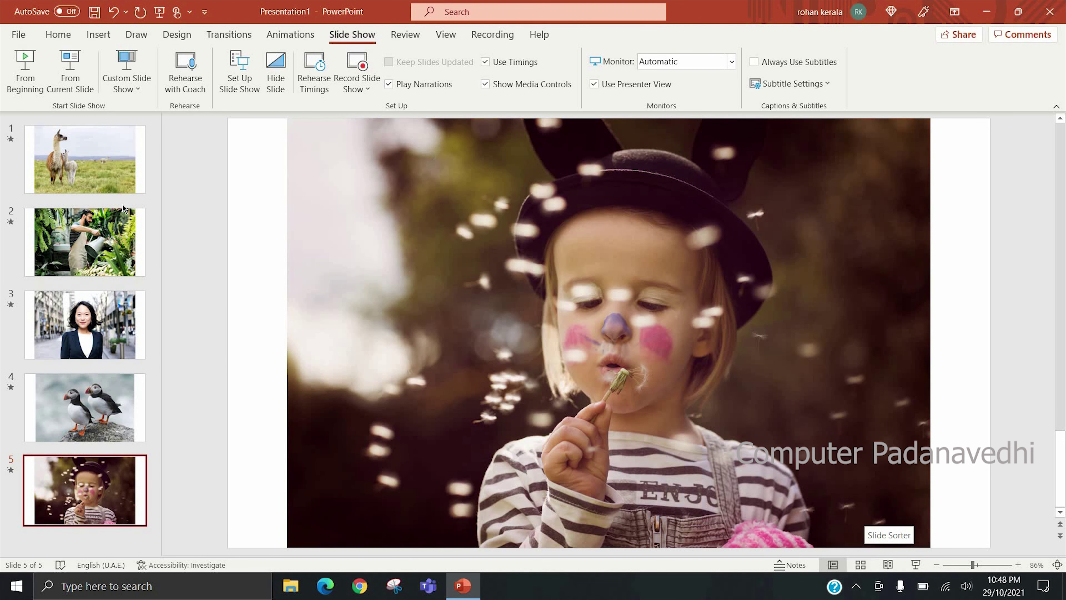
# - On slide 1, change Glitter from Diamonds from Left to Hexagons from Right, then preview it
pyautogui.click(120, 185)
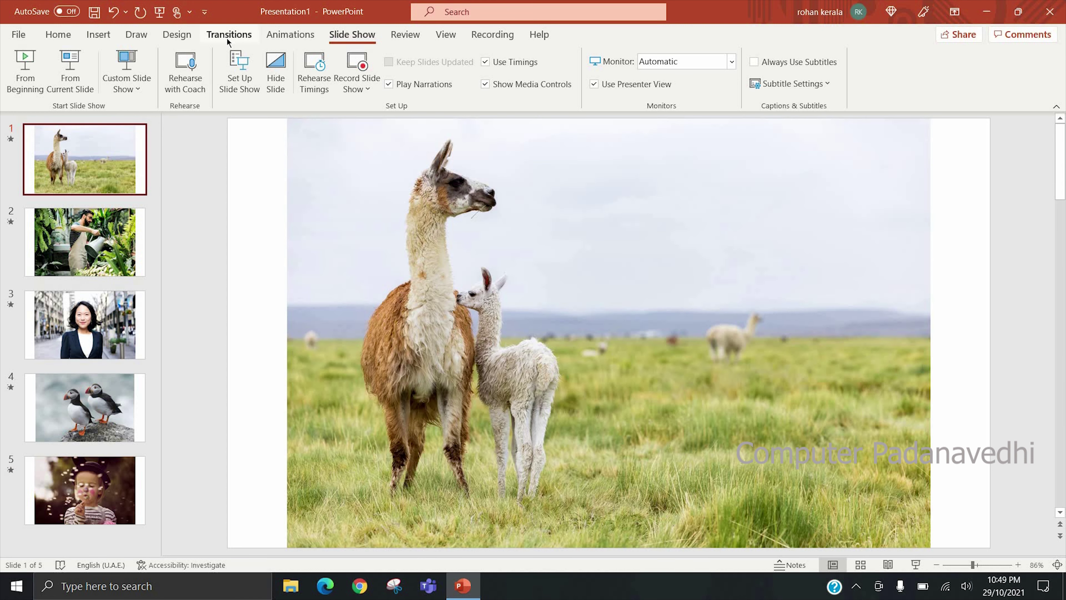
pyautogui.click(228, 34)
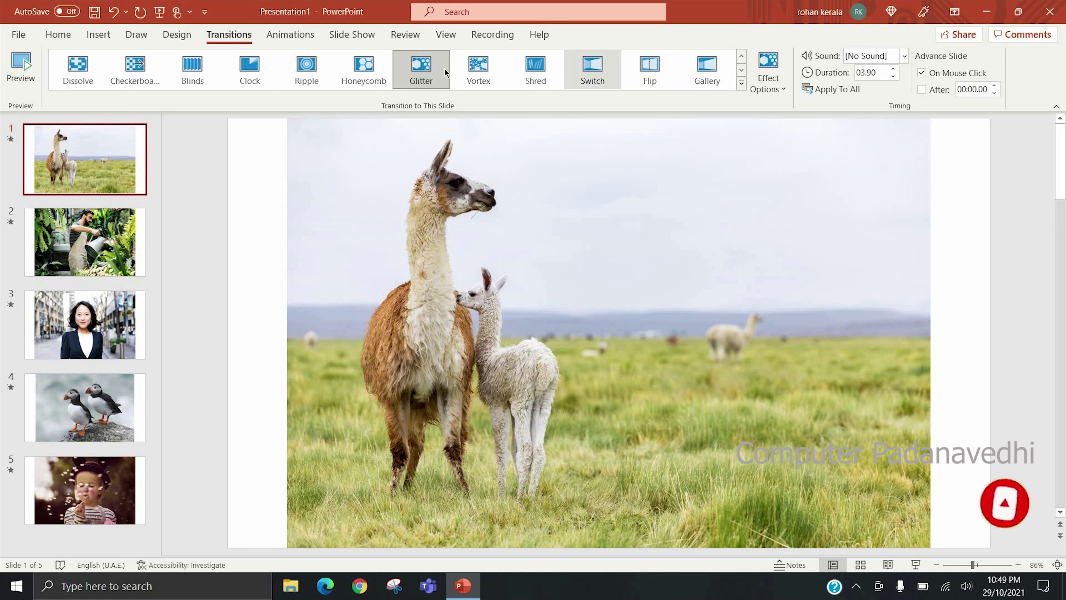
pyautogui.click(783, 92)
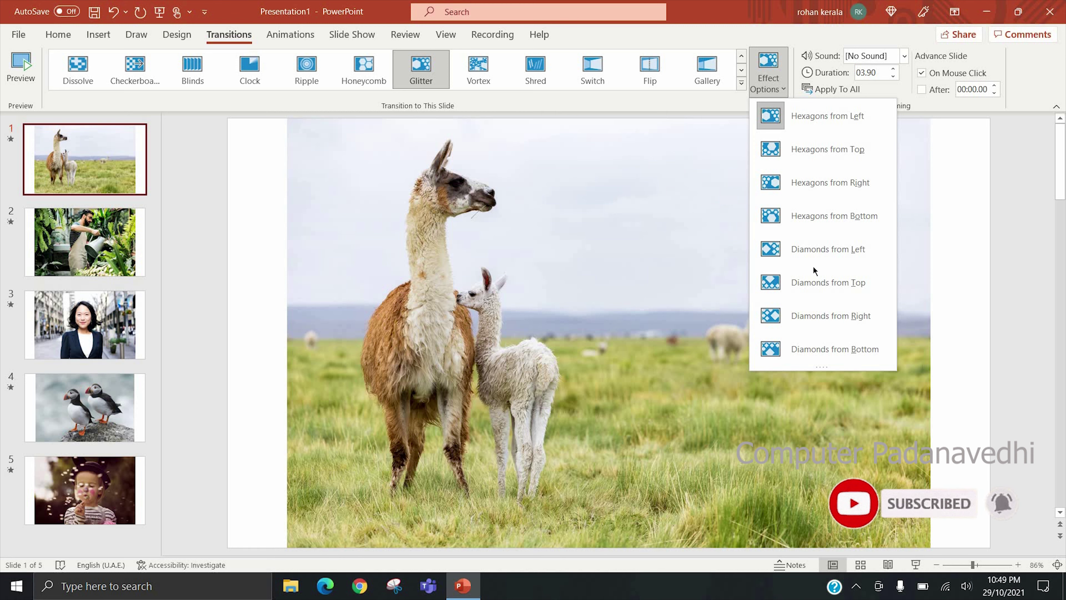
pyautogui.click(819, 250)
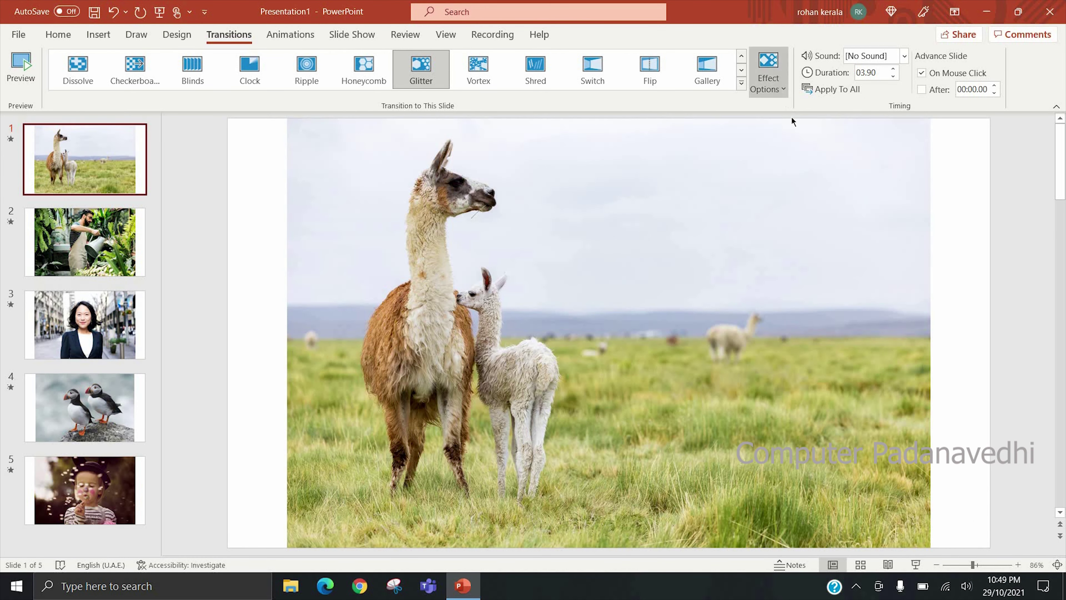
pyautogui.click(770, 81)
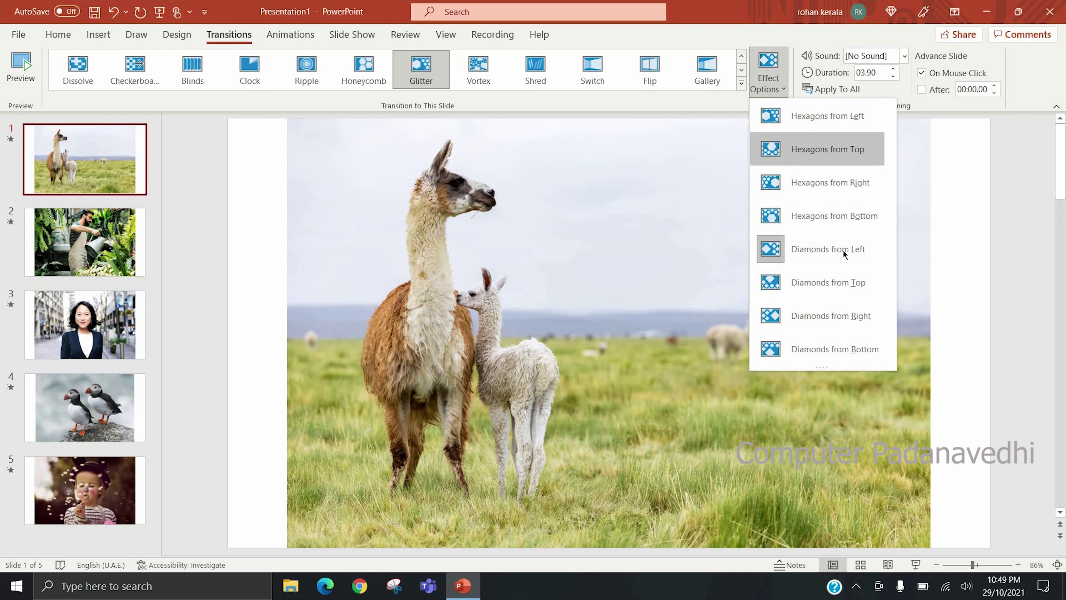
pyautogui.click(857, 182)
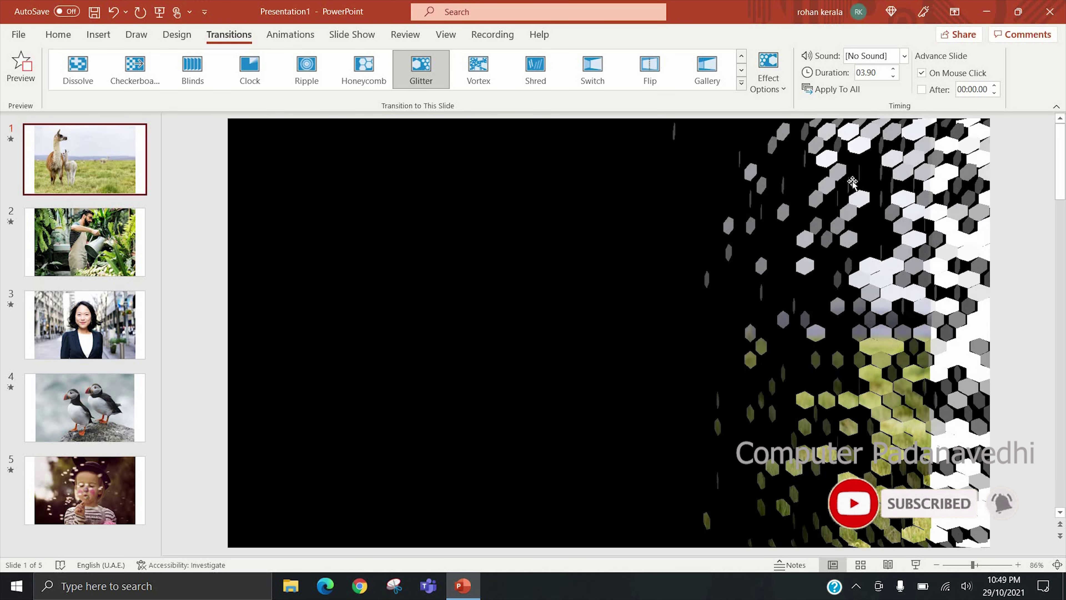
pyautogui.click(307, 69)
pyautogui.click(768, 74)
pyautogui.click(812, 183)
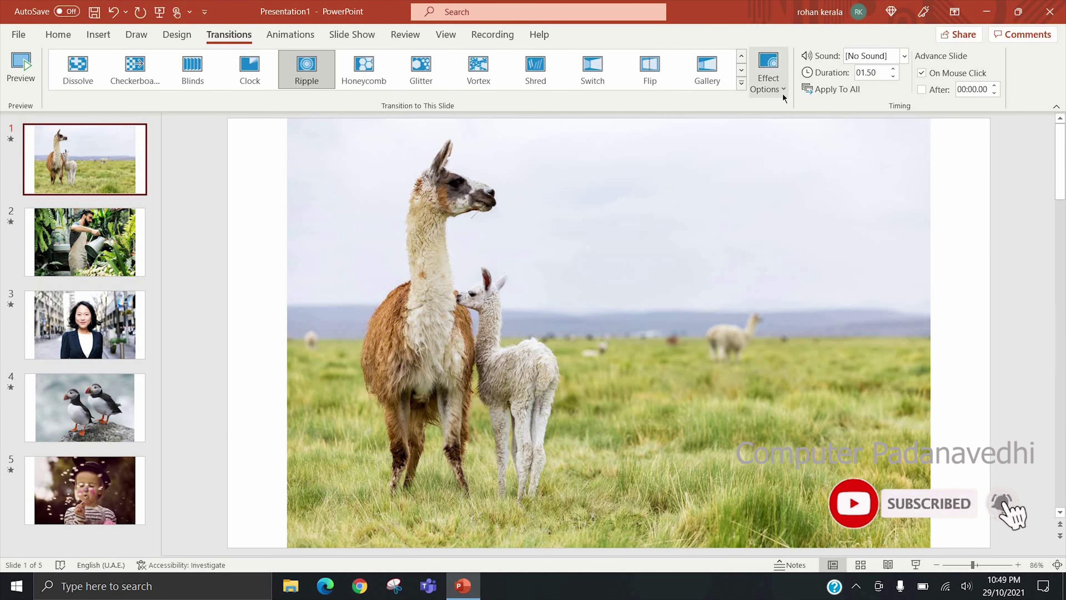
pyautogui.click(783, 92)
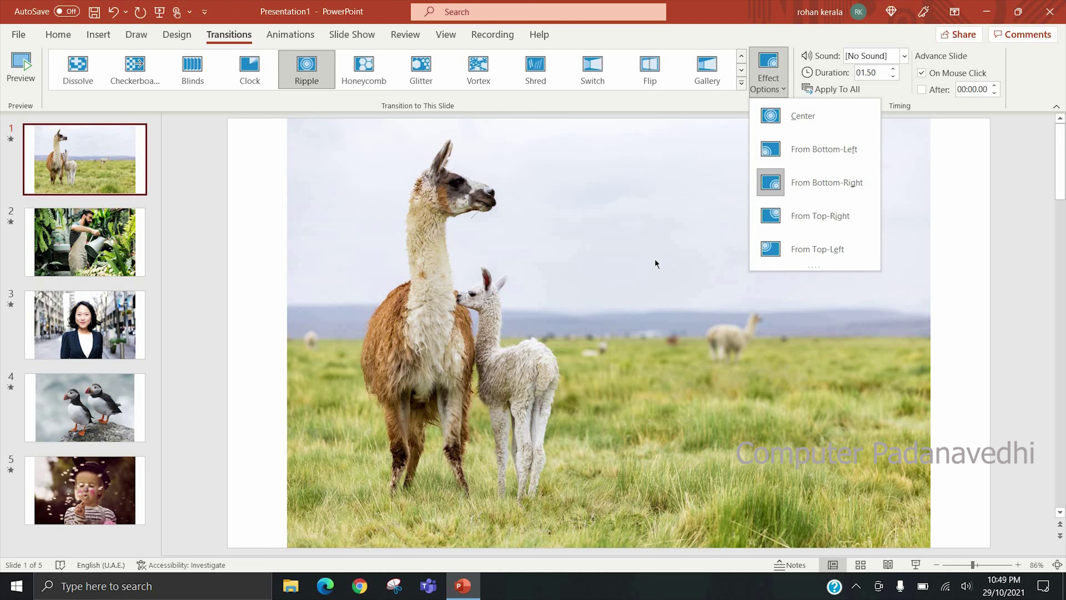
pyautogui.press('Escape')
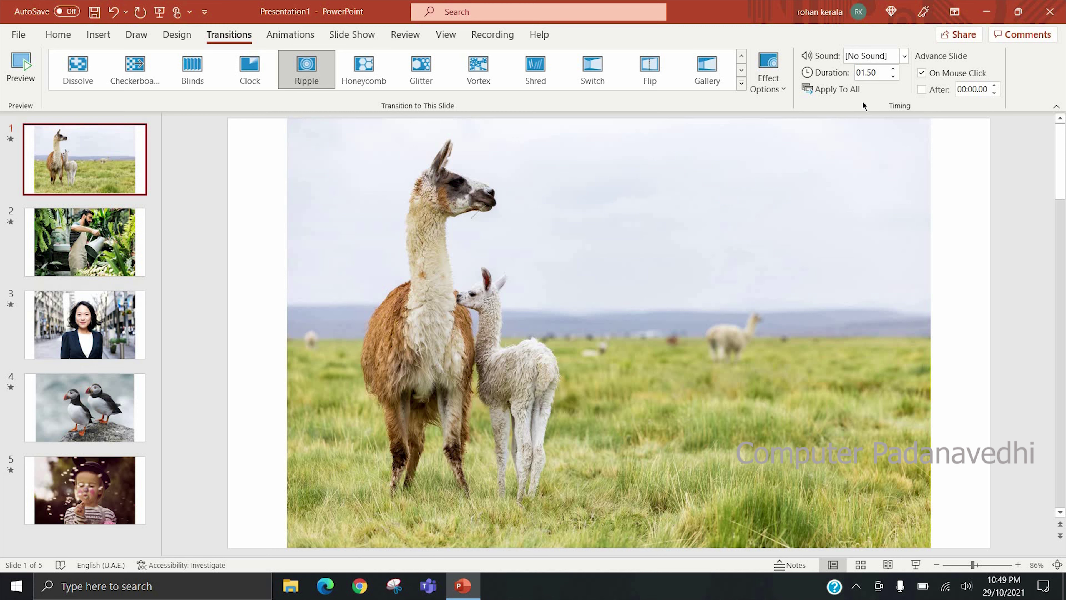
# - Add the Drum Roll sound and apply the transition settings to all slides
pyautogui.click(905, 56)
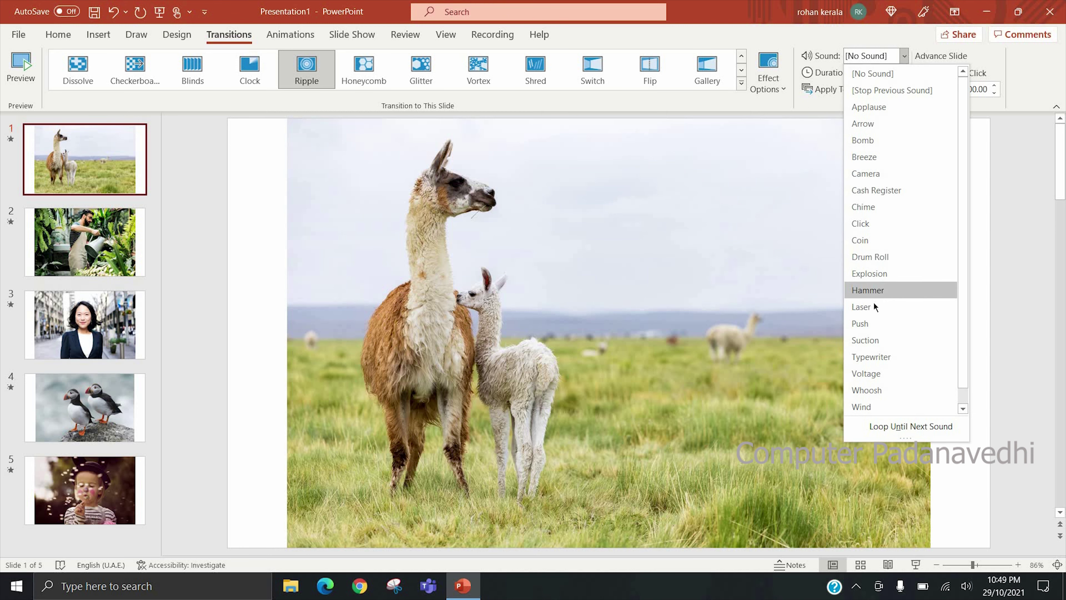
pyautogui.click(870, 256)
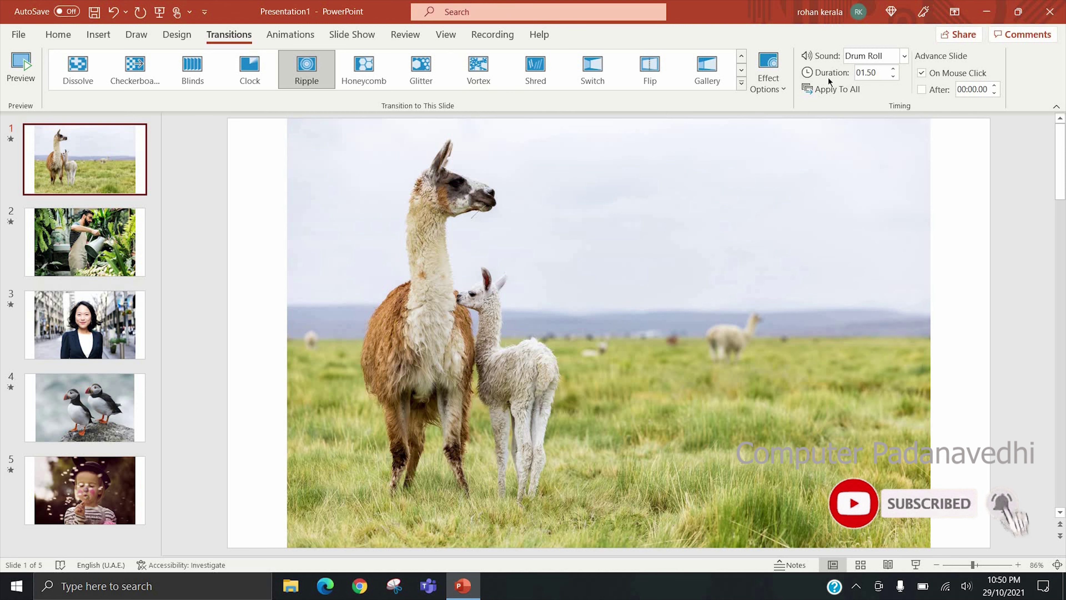
pyautogui.click(106, 157)
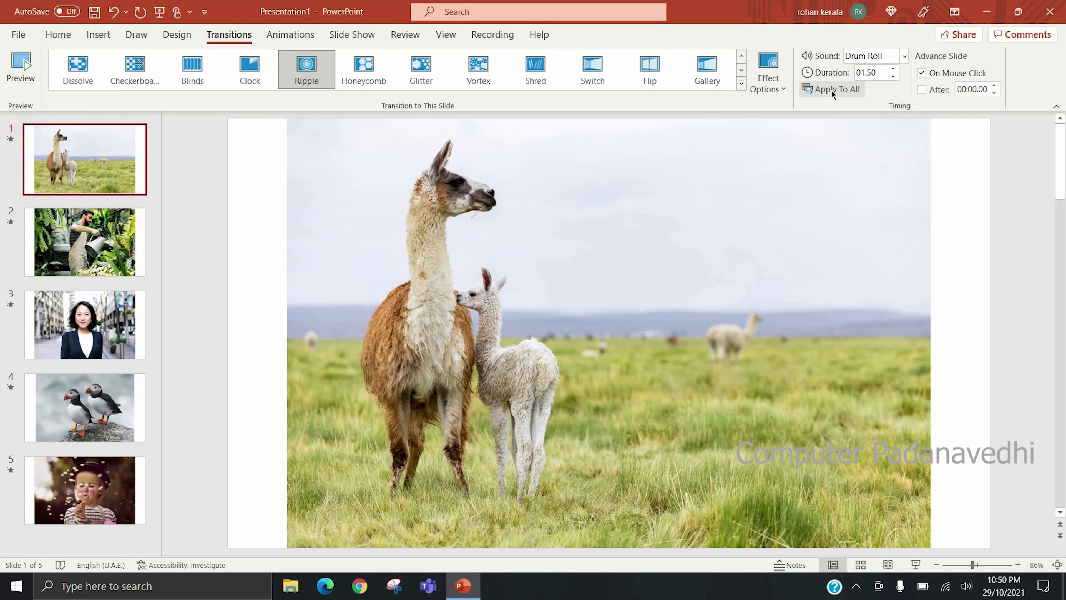
pyautogui.click(361, 35)
# - Start the slide show from the beginning and end it right away
pyautogui.click(24, 86)
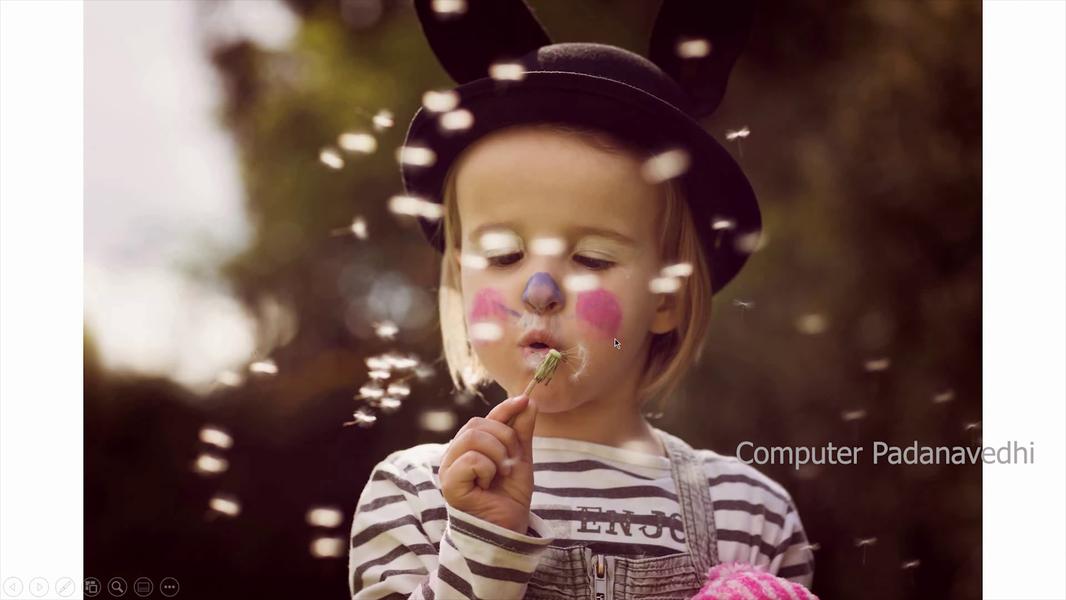
pyautogui.rightClick(575, 297)
pyautogui.press('Return')
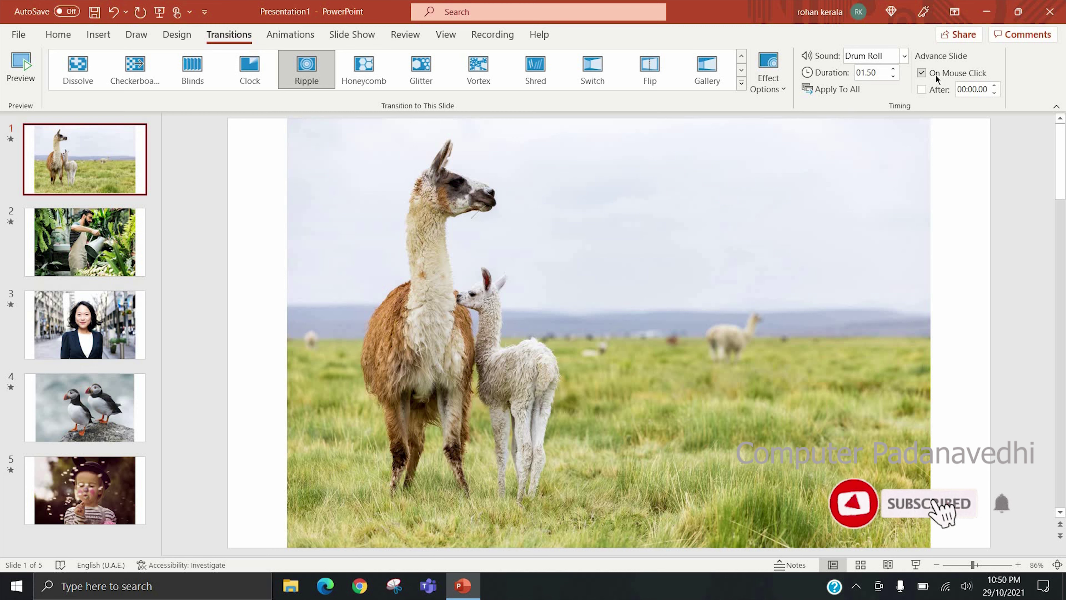
# - Replay the show from the beginning, advance past the gardener slide, then end it
pyautogui.click(343, 35)
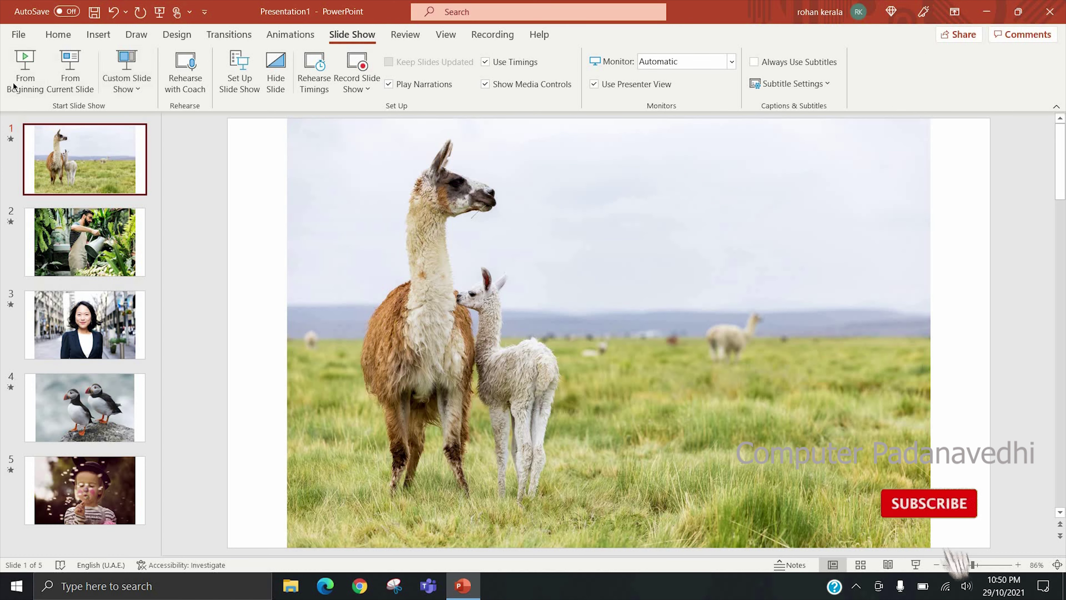
pyautogui.click(25, 71)
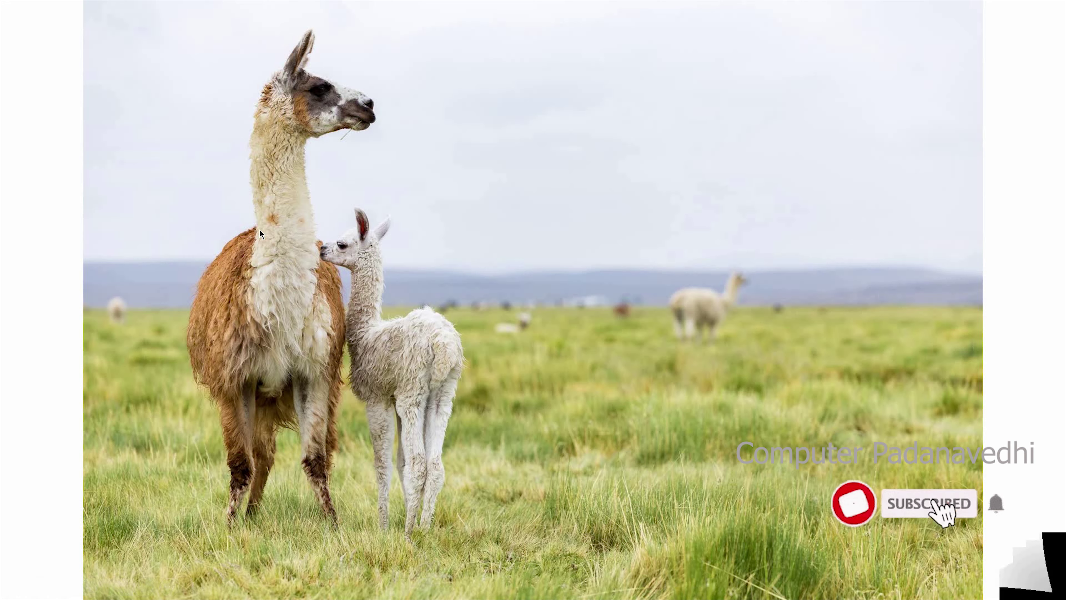
pyautogui.click(259, 229)
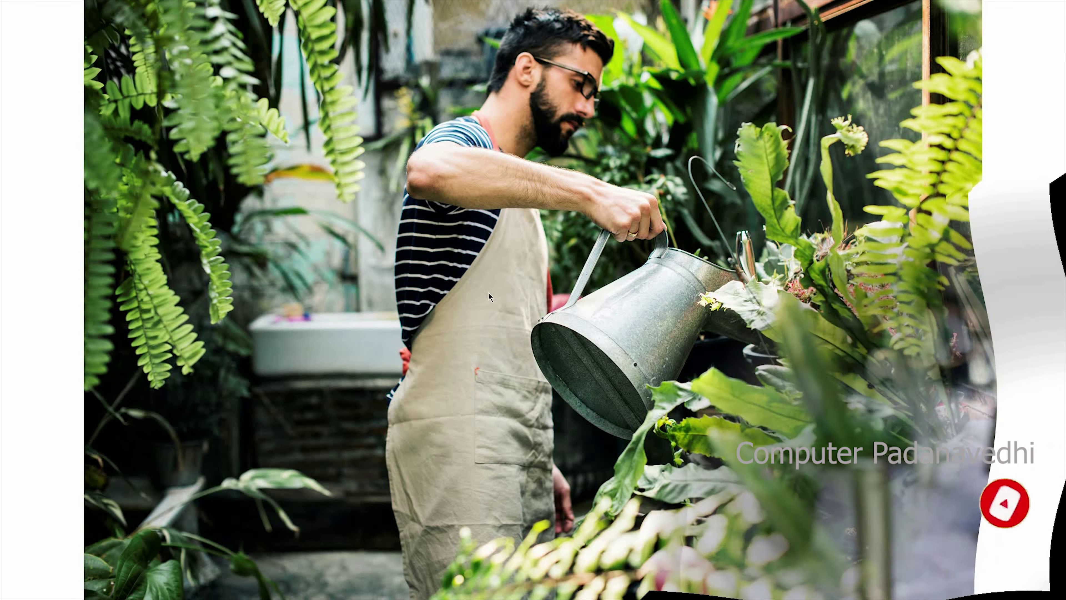
pyautogui.click(488, 292)
pyautogui.rightClick(624, 237)
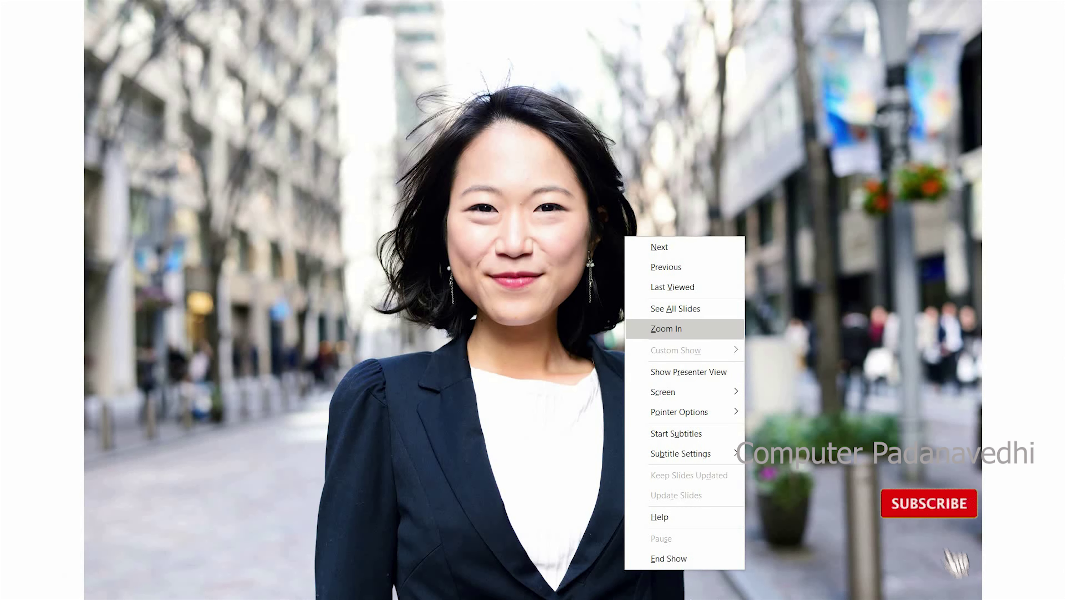
pyautogui.click(668, 558)
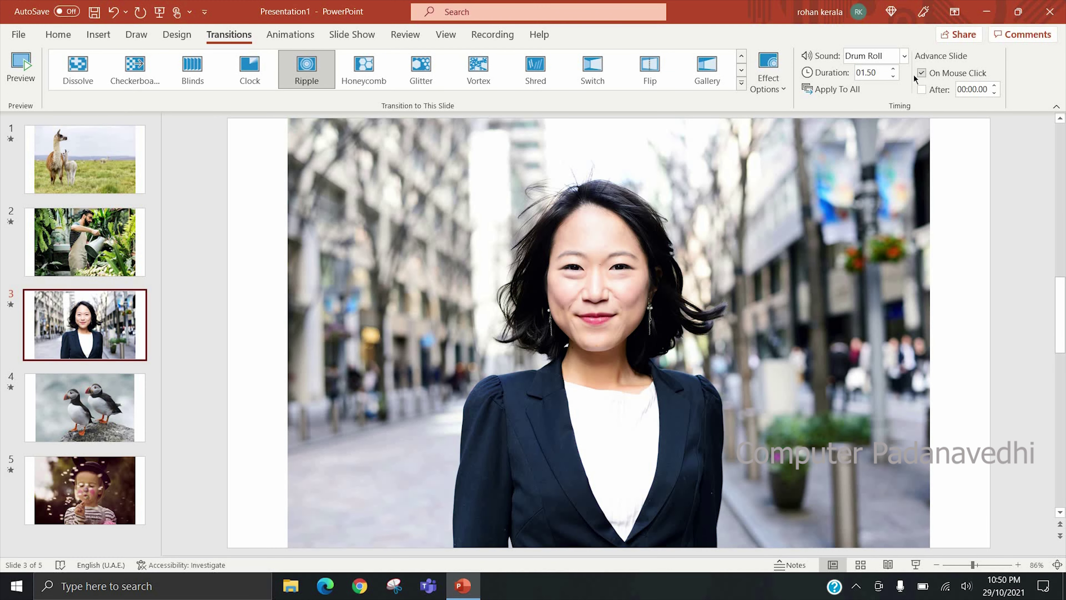
# - Replace On Mouse Click with auto-advance after 00:02.00 on all slides, then return to slide 1
pyautogui.click(921, 73)
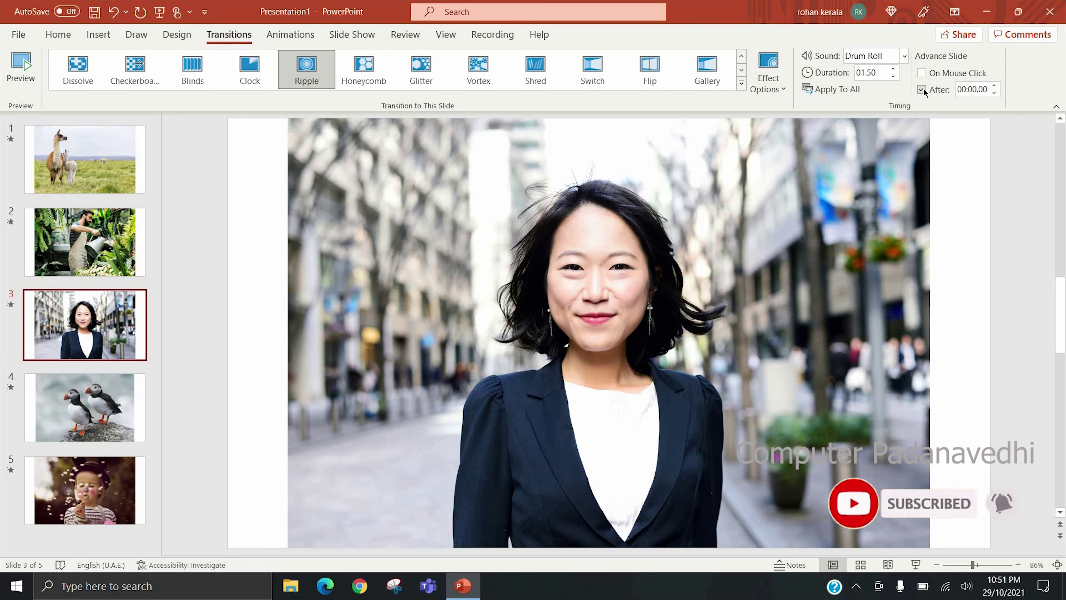
pyautogui.click(995, 85)
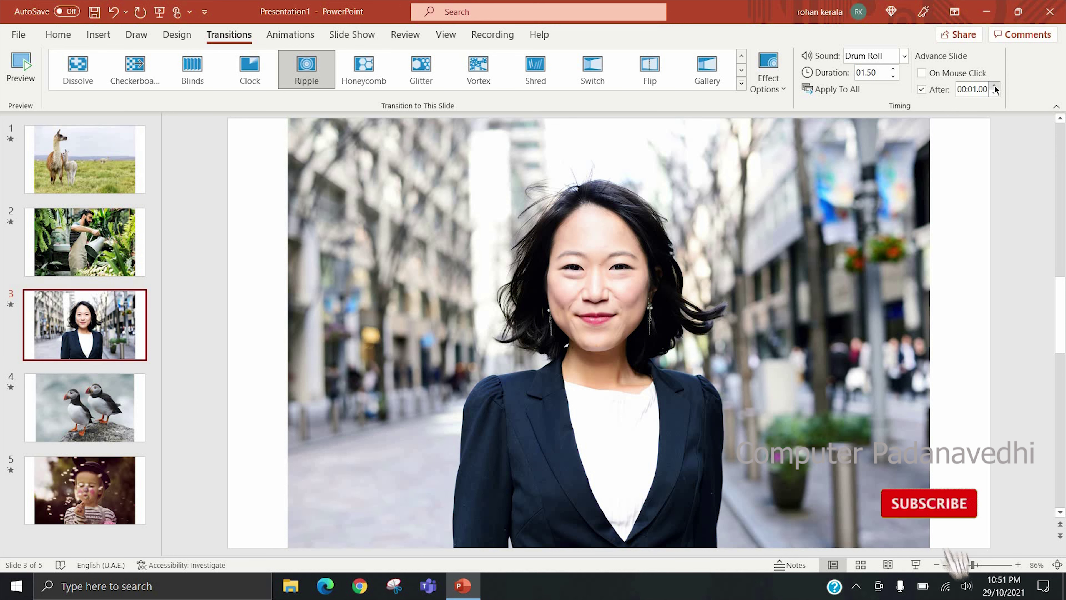
pyautogui.click(995, 86)
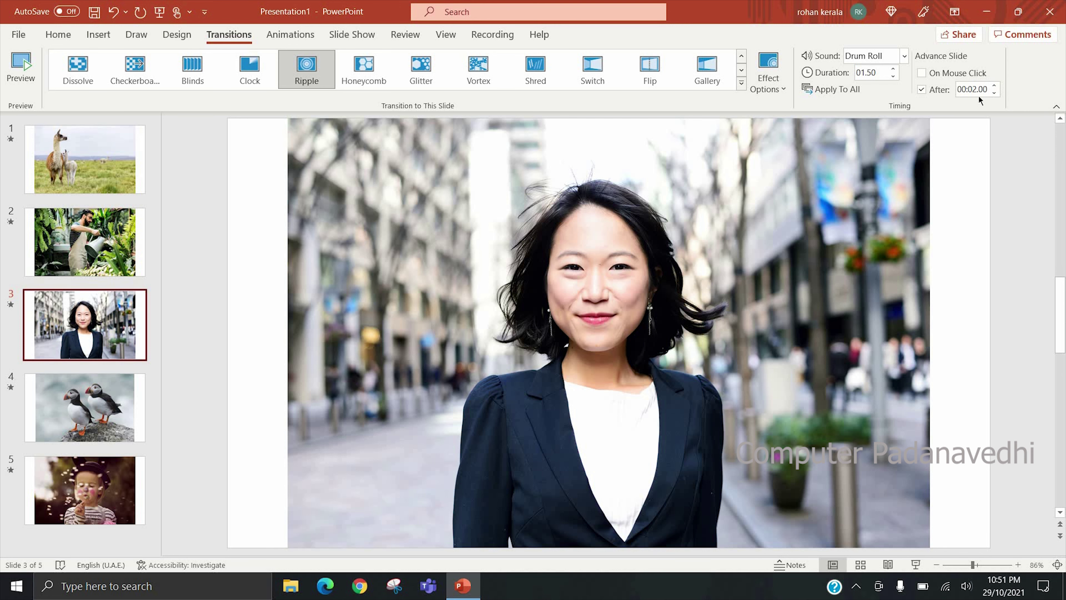
pyautogui.click(837, 91)
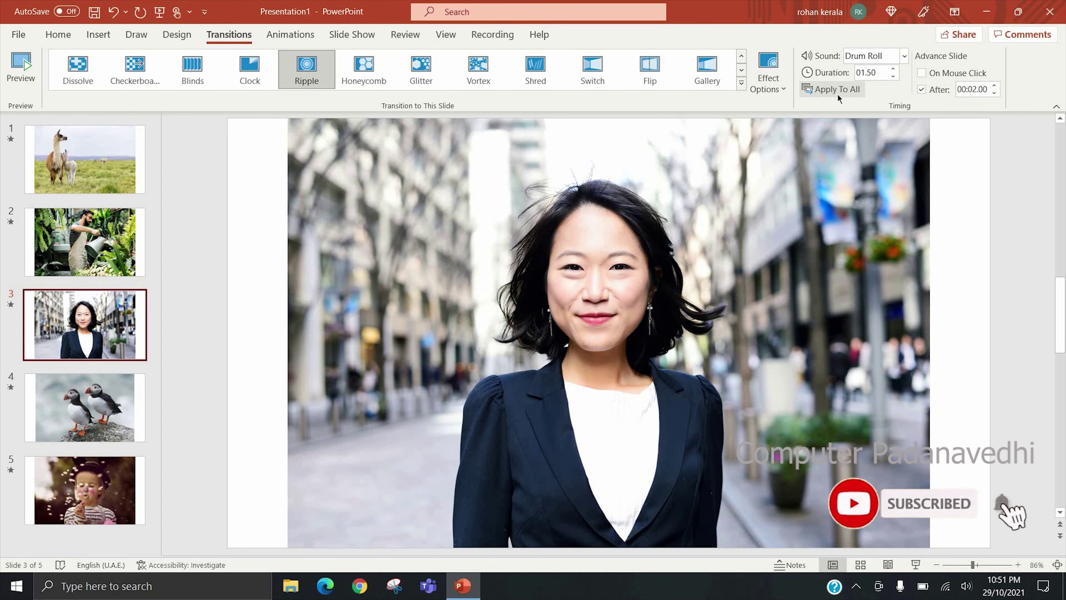
pyautogui.click(127, 171)
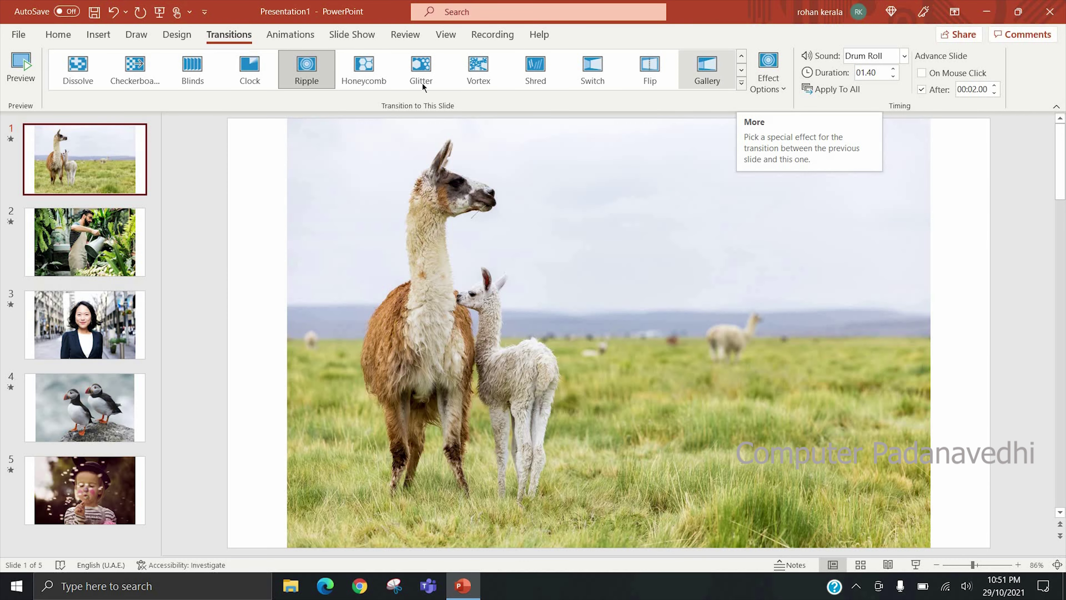
# - Apply the Vortex transition to all slides, then select and clear the auto-advance time value
pyautogui.click(479, 67)
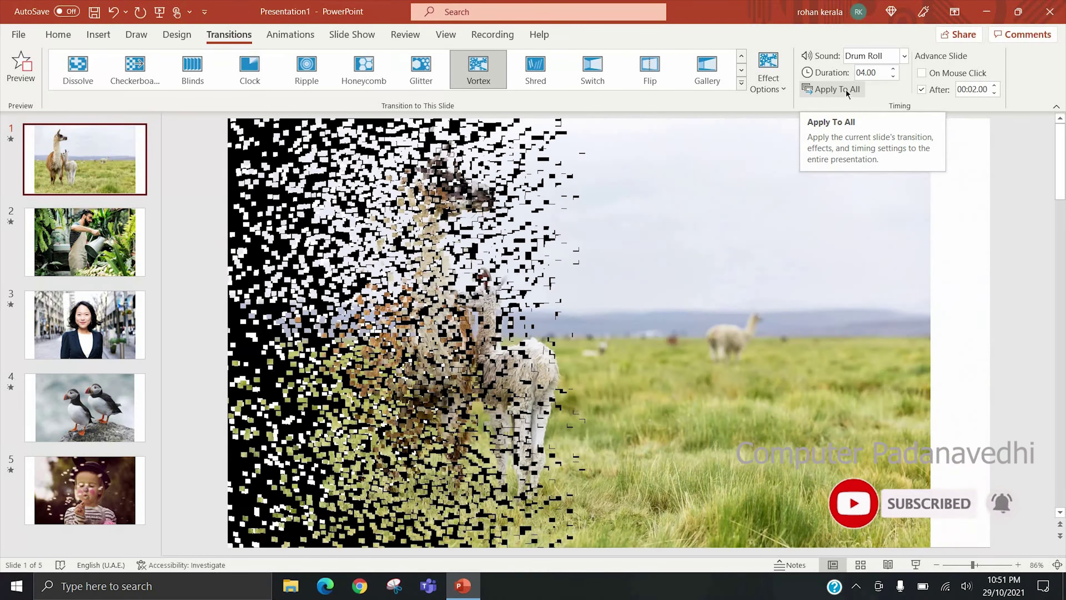
pyautogui.click(845, 90)
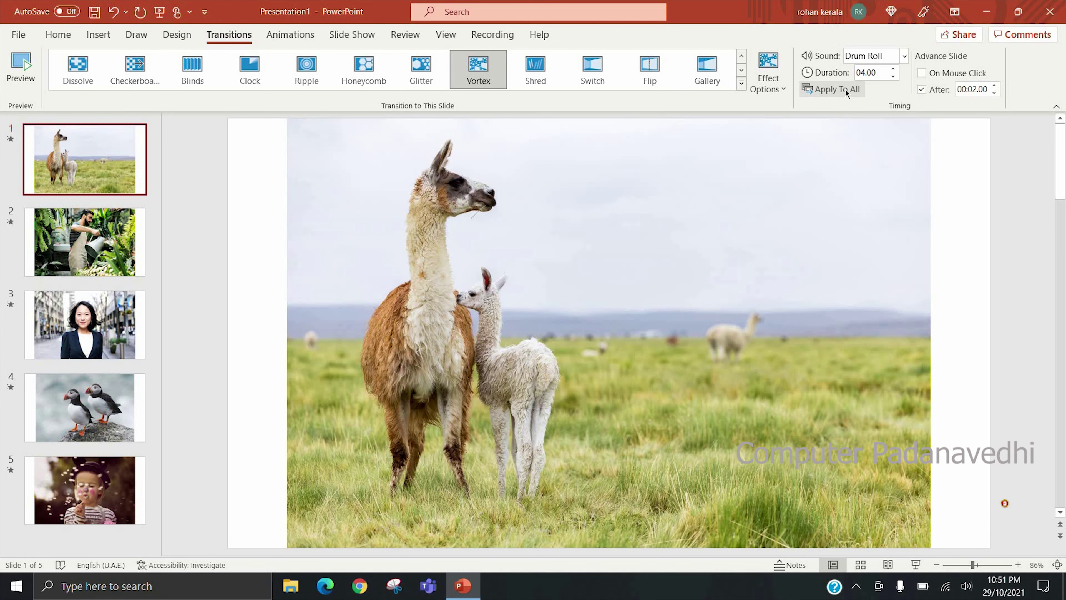
pyautogui.tripleClick(969, 89)
pyautogui.press('BackSpace')
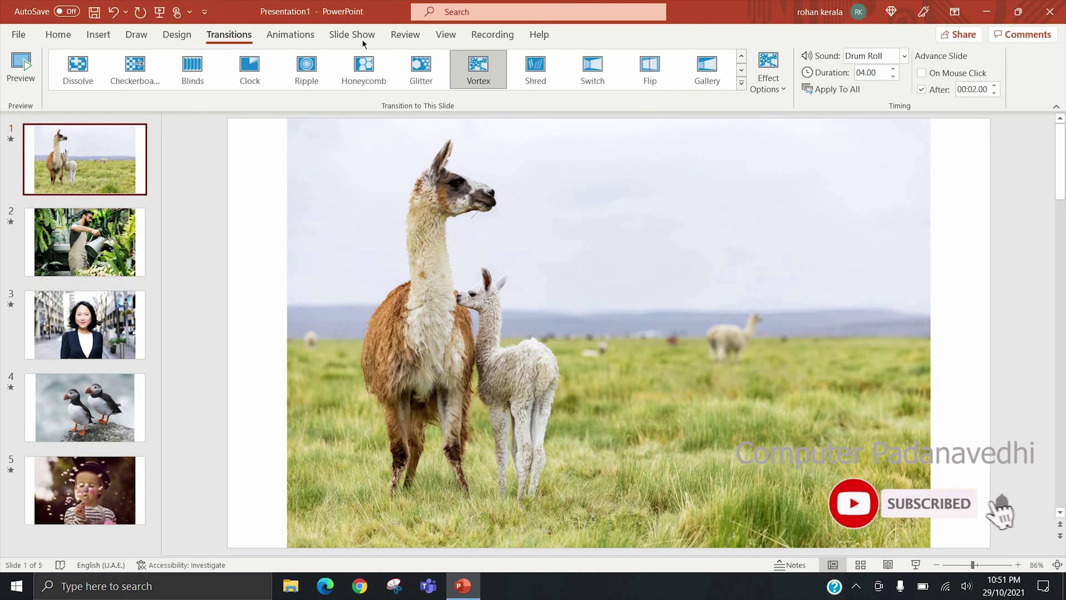
# - Play the Vortex show from the beginning, let it auto-advance, and end it on the puffin slide
pyautogui.click(361, 39)
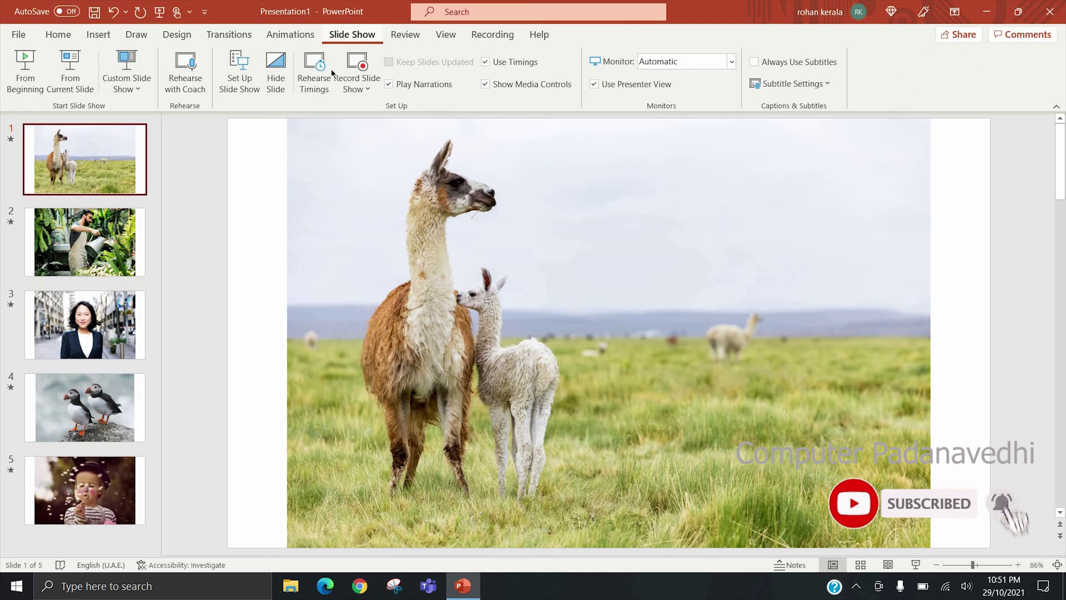
pyautogui.click(30, 90)
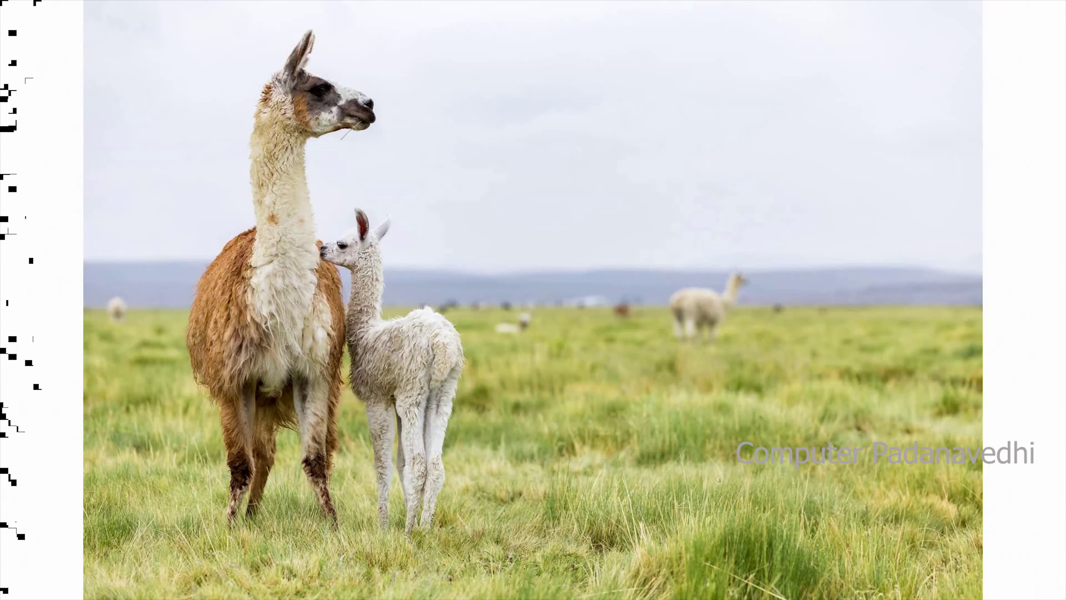
pyautogui.click(195, 18)
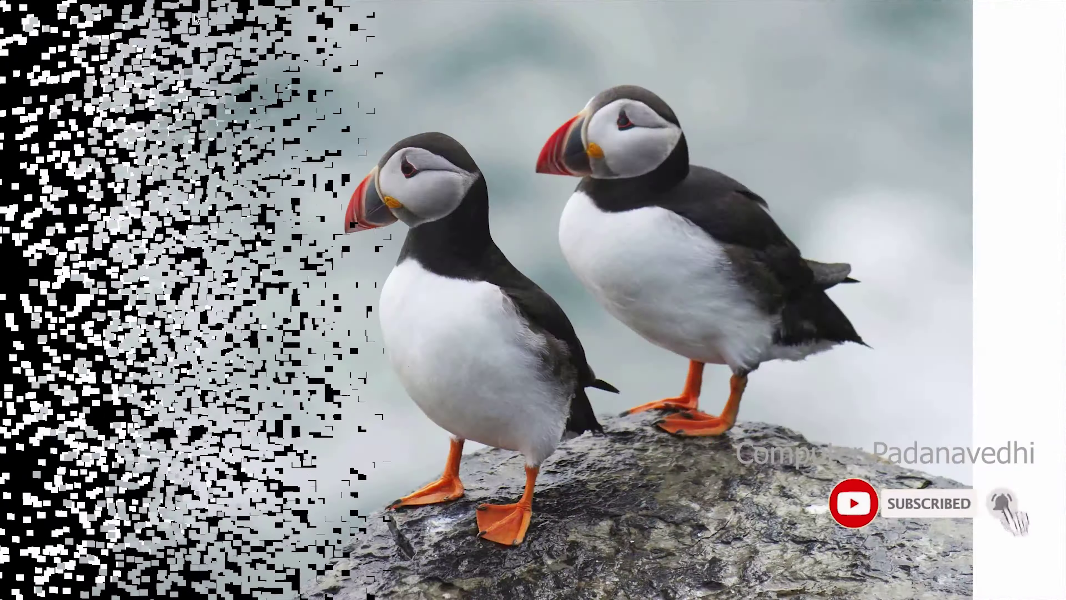
pyautogui.rightClick(478, 319)
pyautogui.click(518, 322)
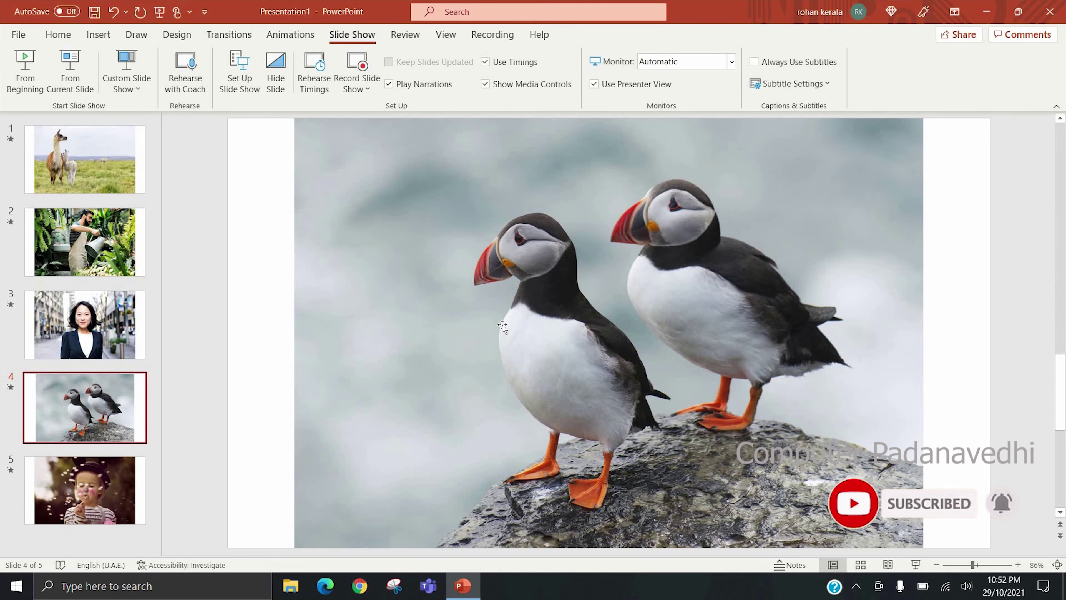
# - Review slide 4's transition settings: Vortex, Drum Roll, 04.00 duration, 00:02.00 auto-advance
pyautogui.click(233, 35)
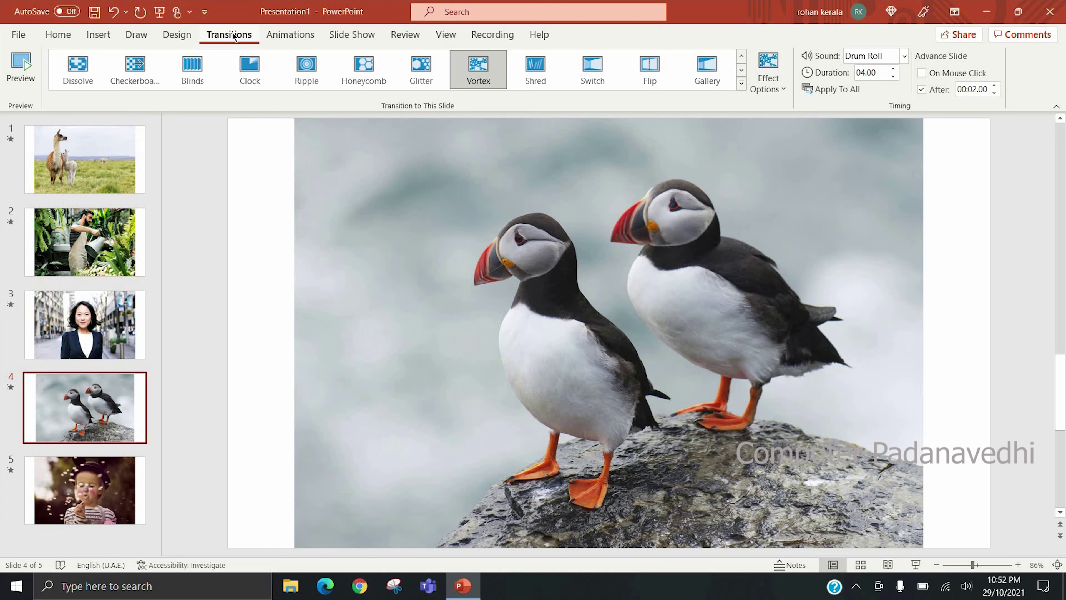